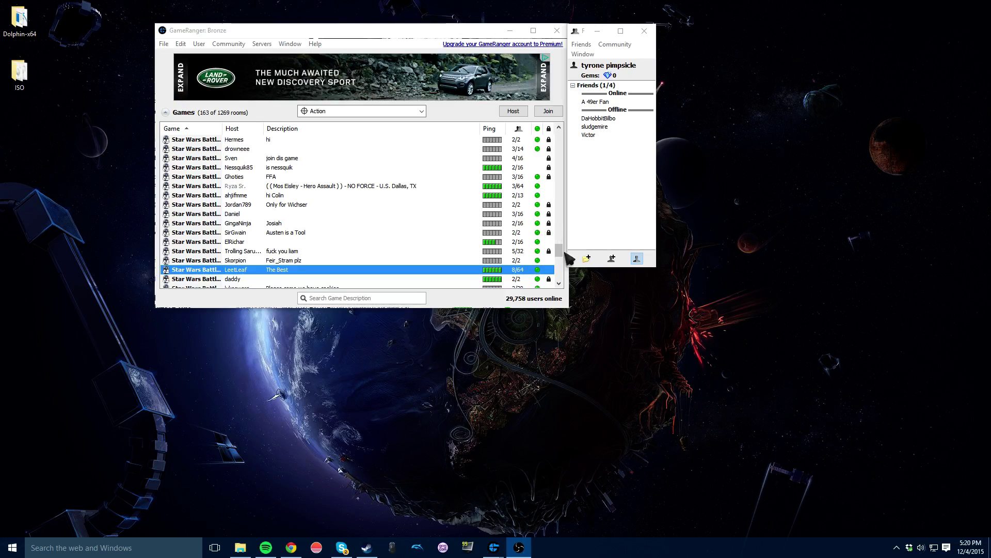
Step: Open the user search for adding friends, review its account ID, email and nickname options, and close it
left_click(595, 227)
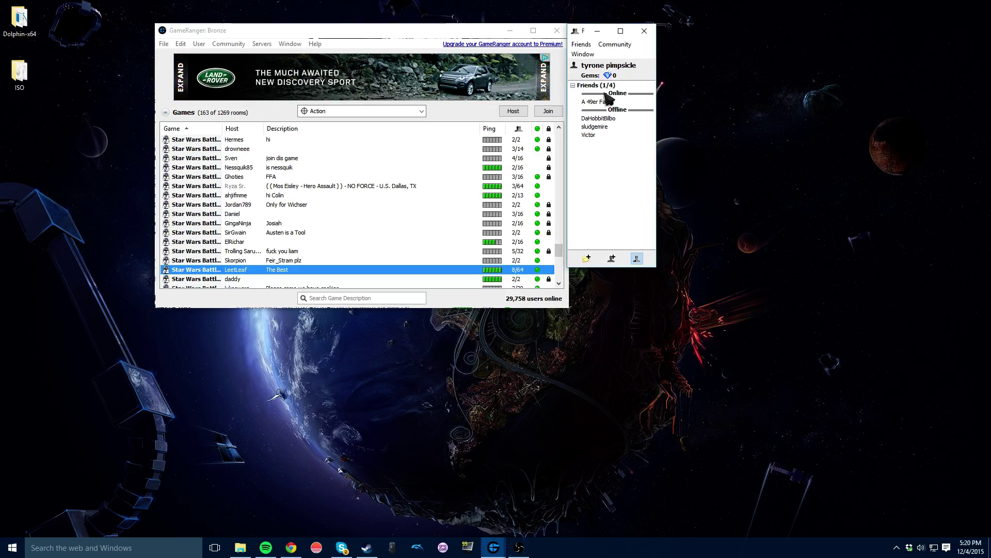
left_click(613, 259)
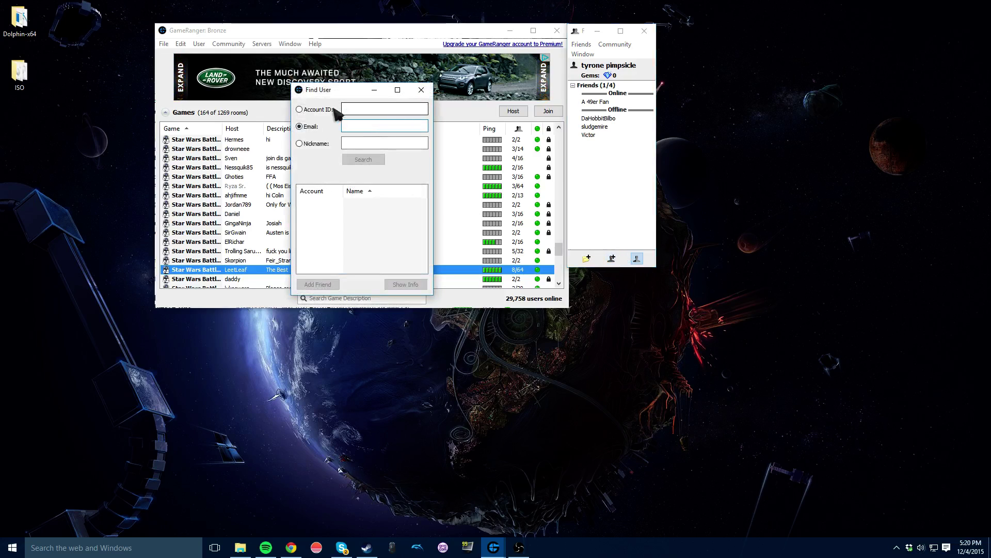
left_click(333, 109)
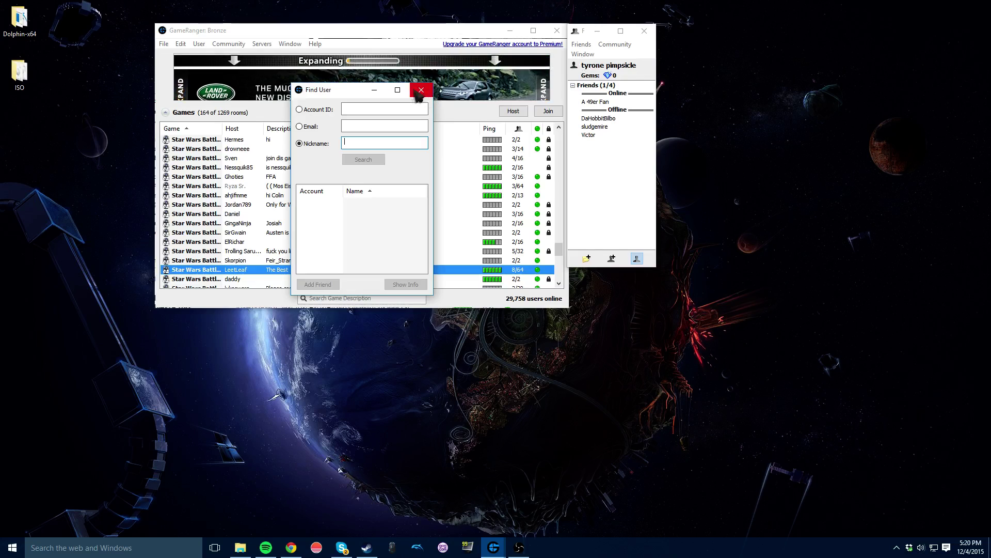
left_click_drag(331, 93, 408, 215)
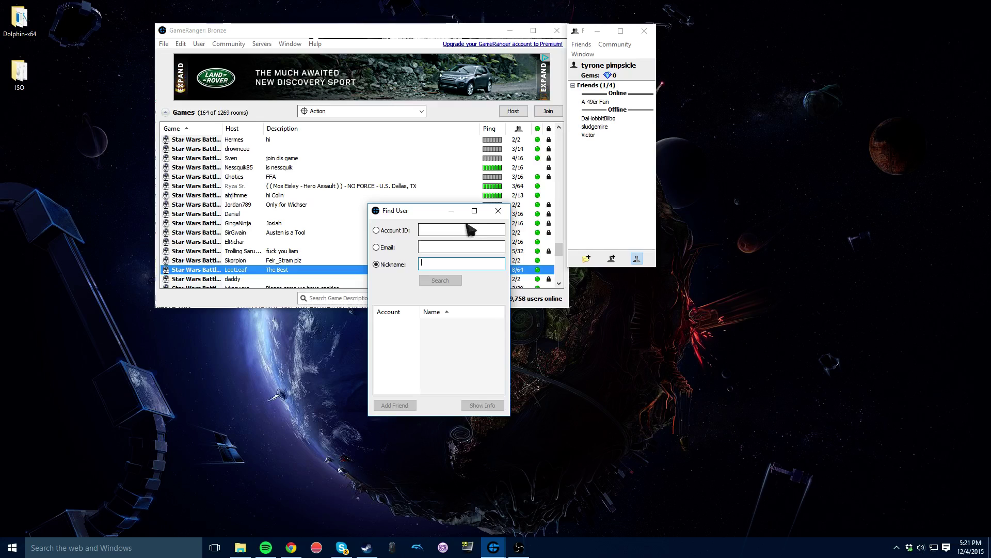
left_click(498, 210)
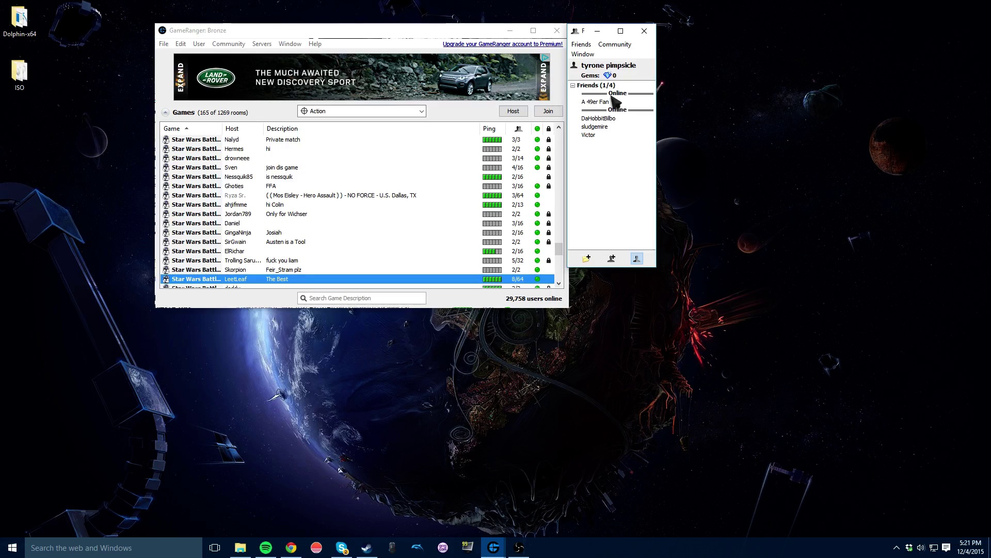
Step: Filter the room list from Action to My Games and browse the available rooms
scroll(232, 222, "up", 4)
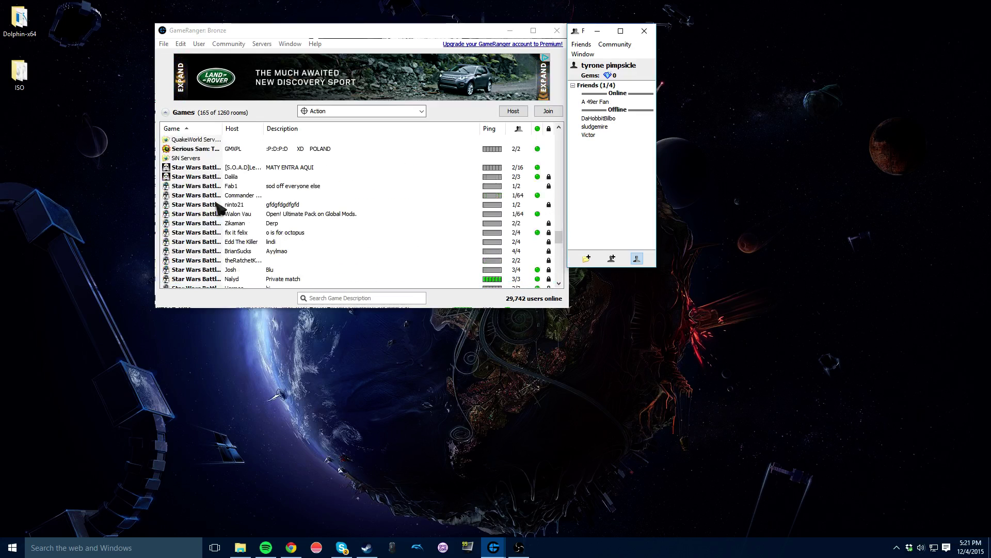
scroll(264, 180, "down", 2)
scroll(261, 196, "down", 4)
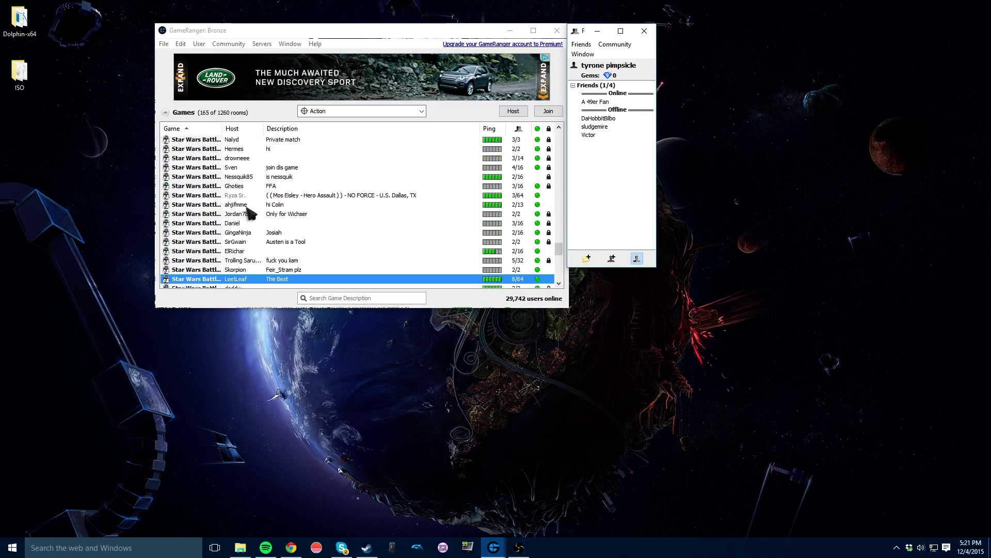
scroll(343, 148, "down", 3)
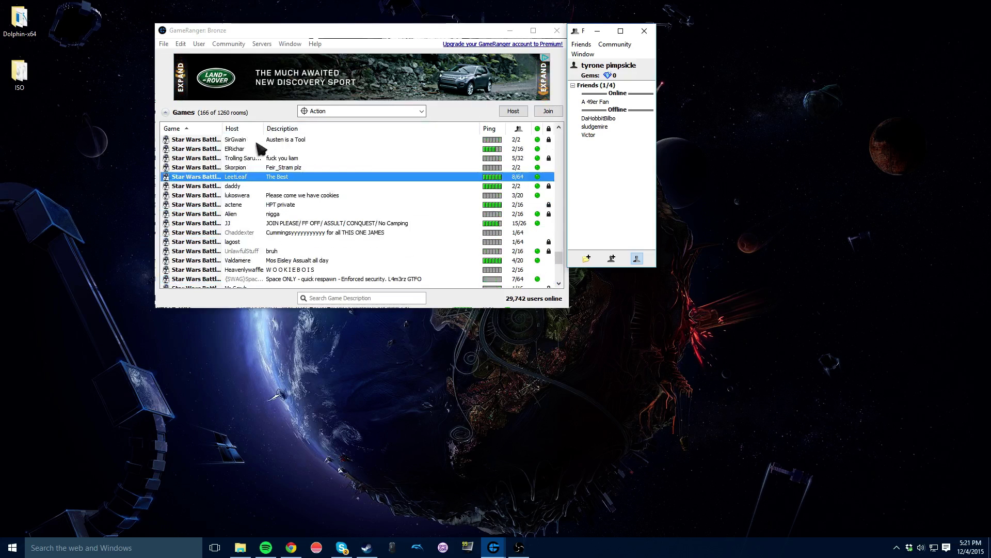
left_click(350, 111)
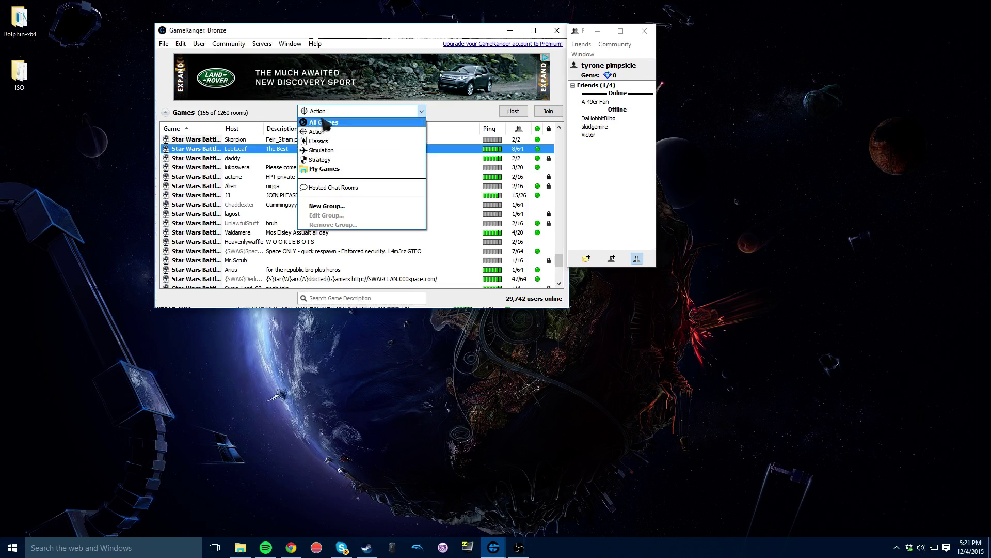
left_click(324, 114)
left_click(326, 115)
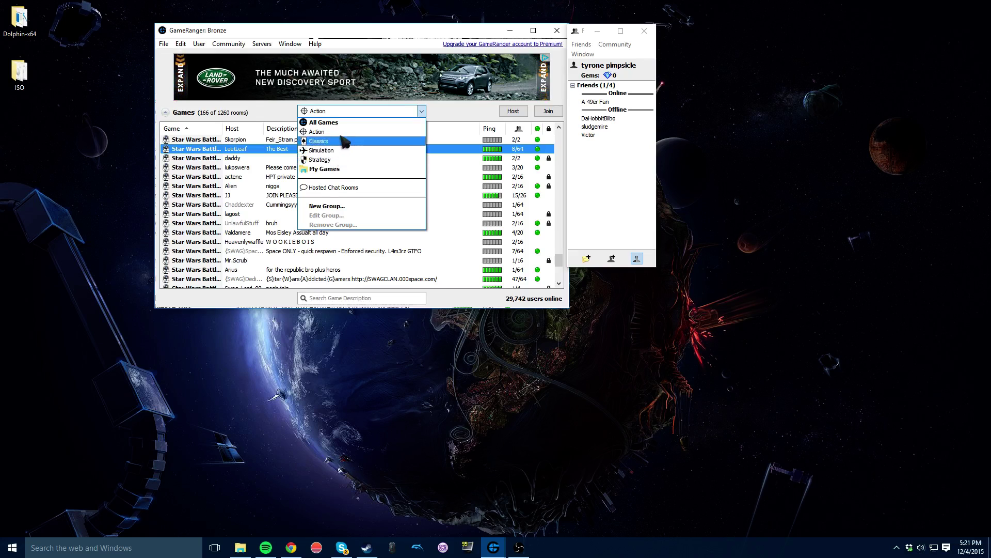
left_click(335, 169)
scroll(329, 154, "down", 15)
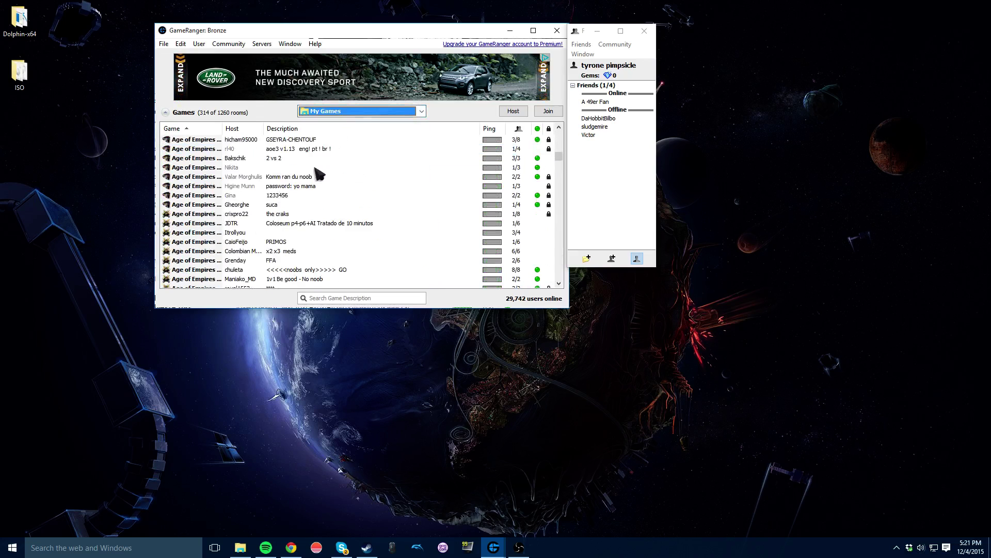
scroll(289, 191, "down", 10)
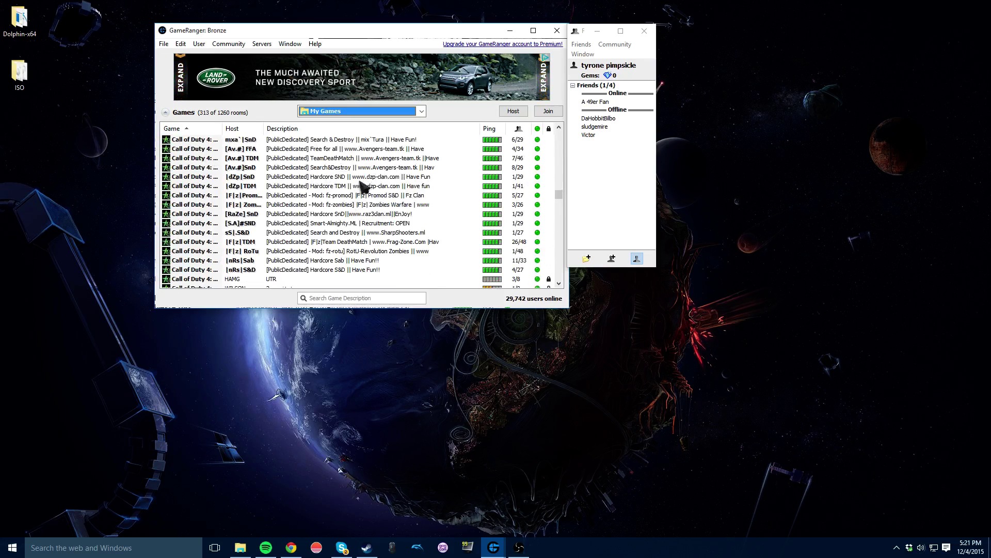
Step: Open the settings for hosting a game and review the selectable games and maximum player counts
left_click(517, 114)
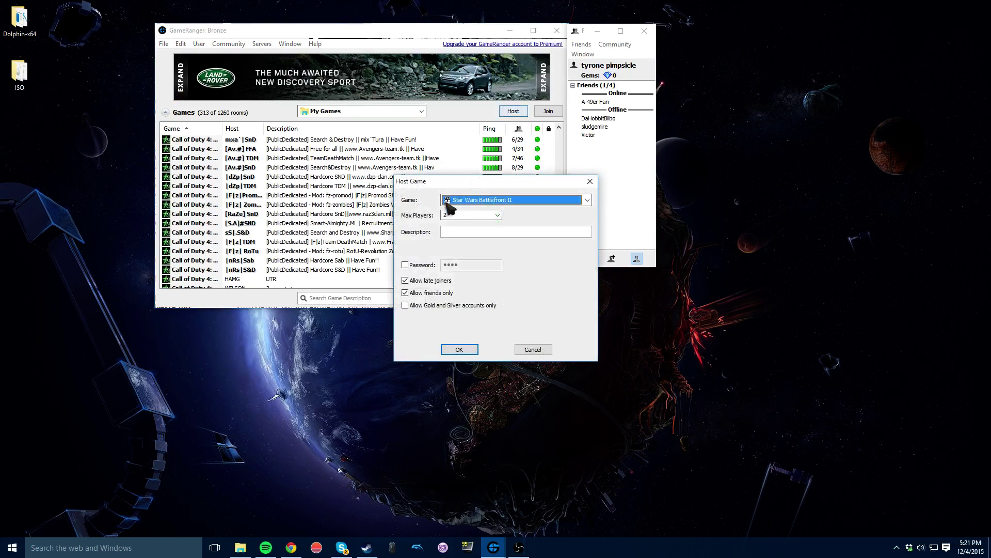
left_click(457, 201)
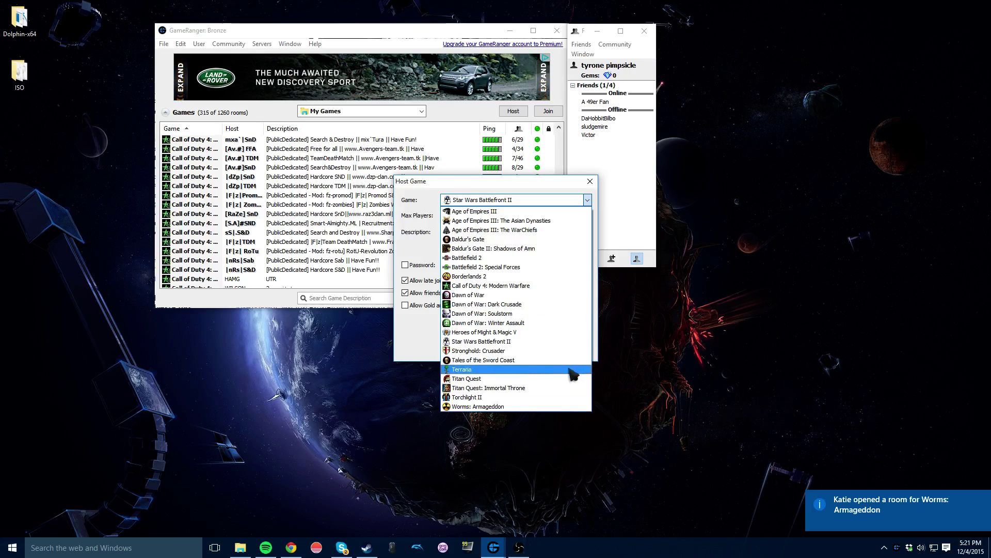
left_click(504, 191)
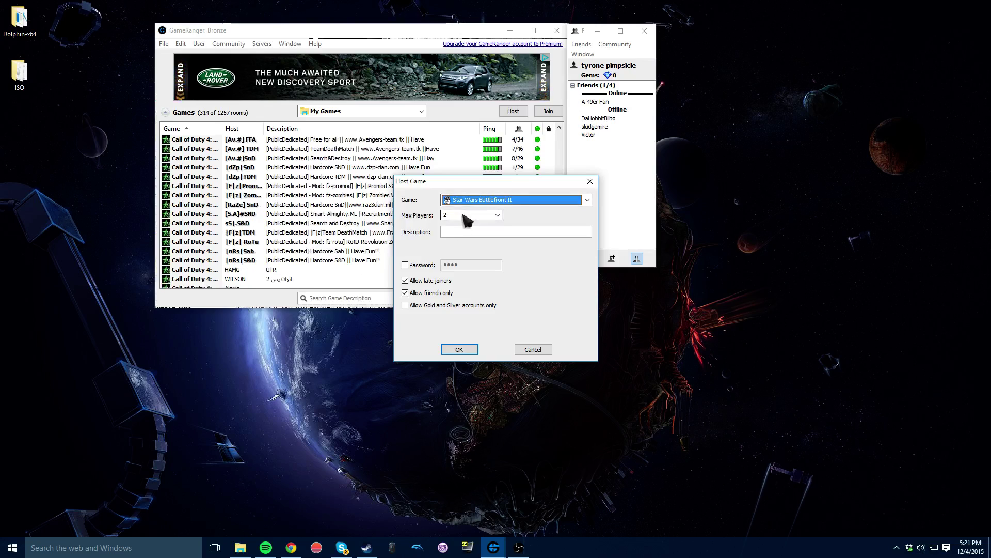
left_click(467, 215)
scroll(475, 243, "down", 2)
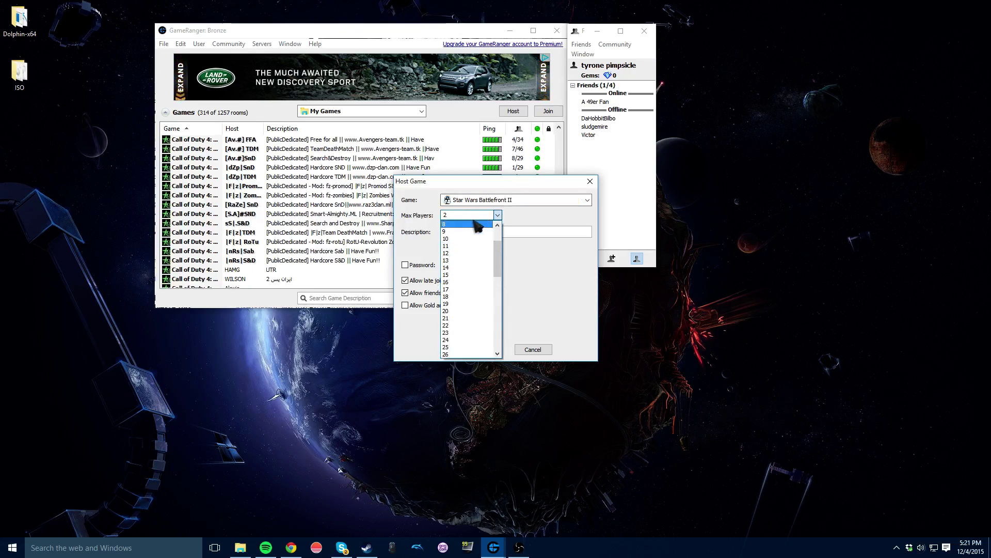
left_click(476, 216)
left_click(485, 216)
left_click(419, 269)
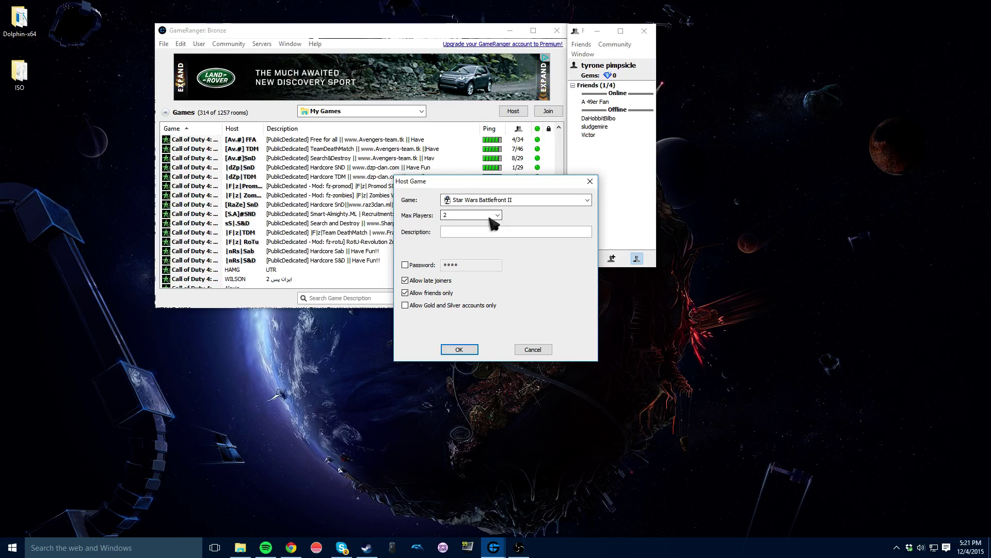
Step: Host a Star Wars Battlefront II room for 2 players, continue past the NAT router warning, and close the room
left_click(458, 349)
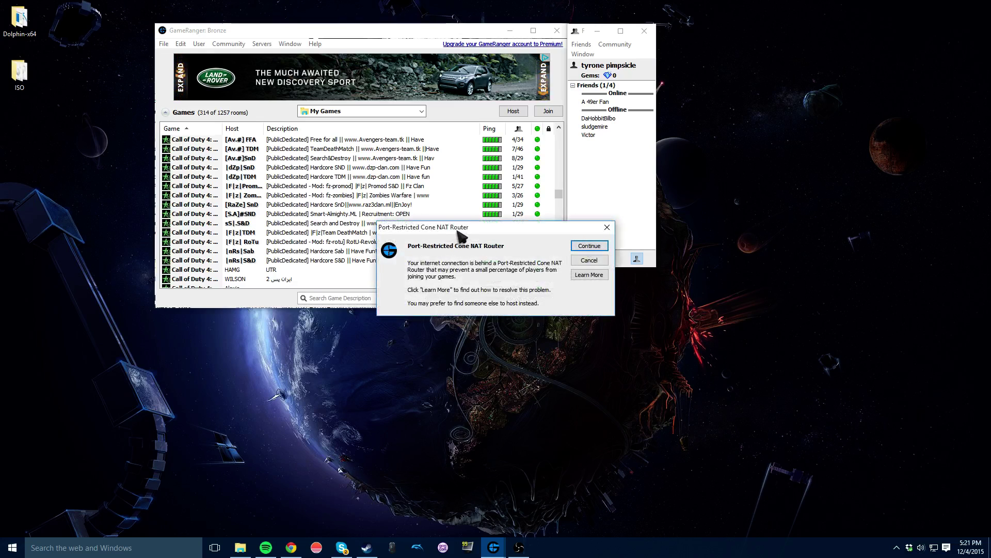
left_click_drag(458, 233, 441, 263)
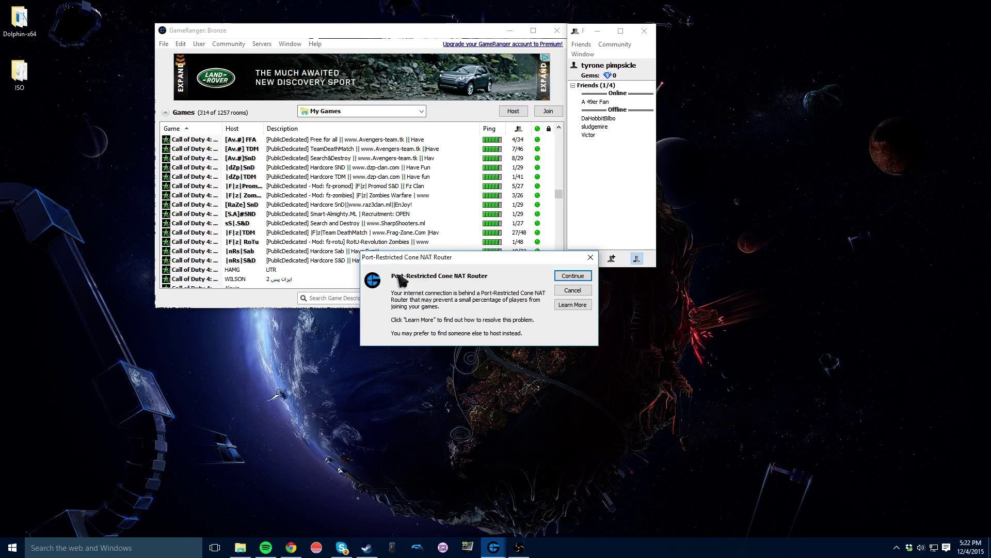
left_click_drag(405, 260, 392, 252)
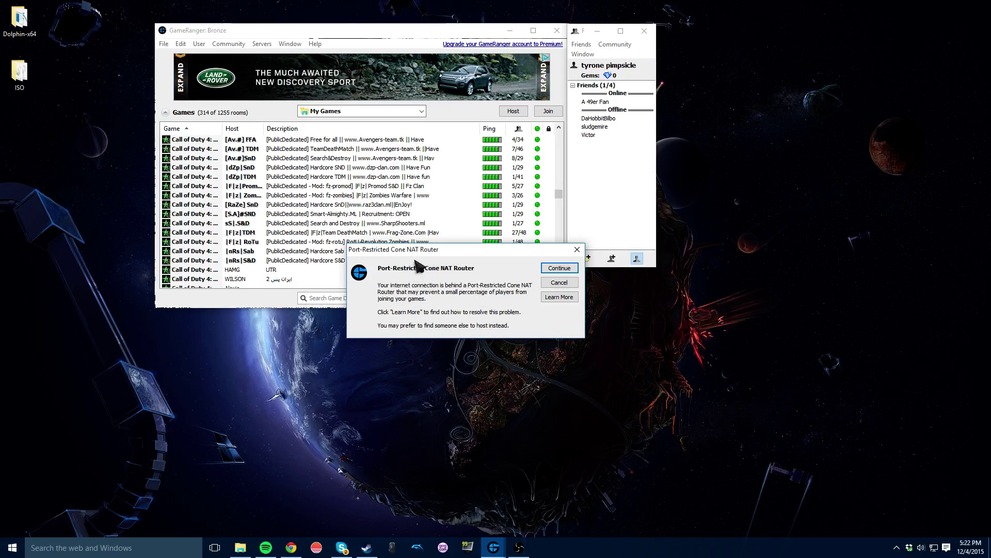
left_click_drag(428, 253, 513, 275)
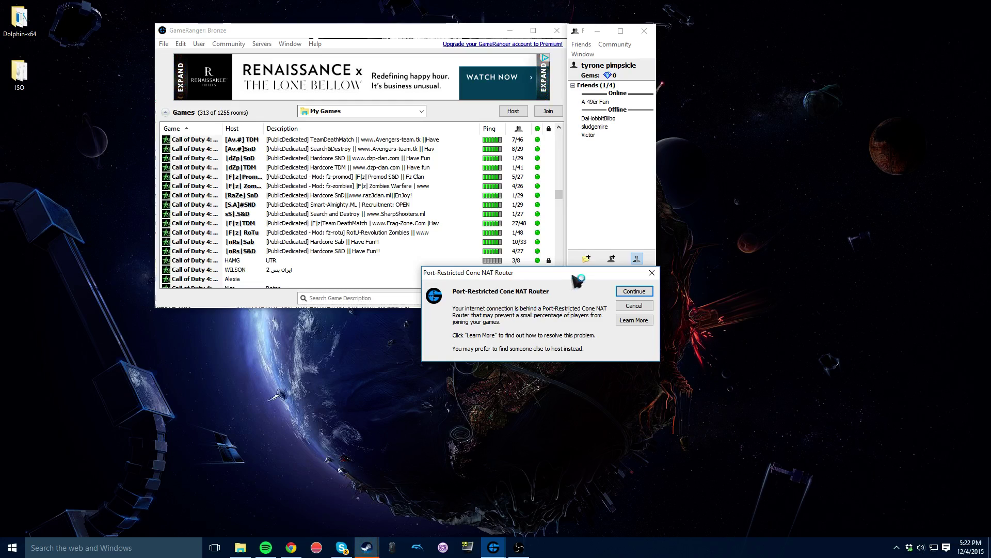
left_click(625, 292)
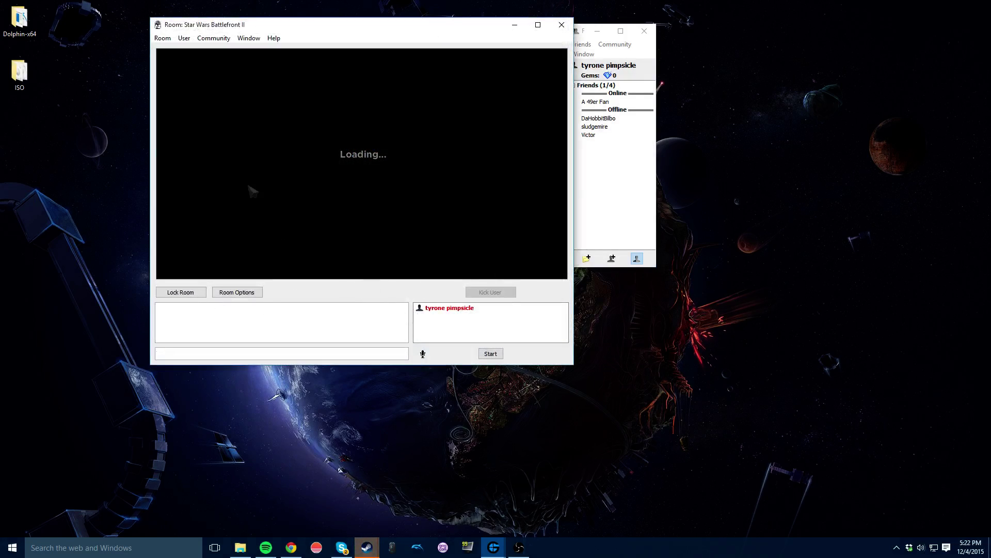
left_click_drag(308, 27, 323, 138)
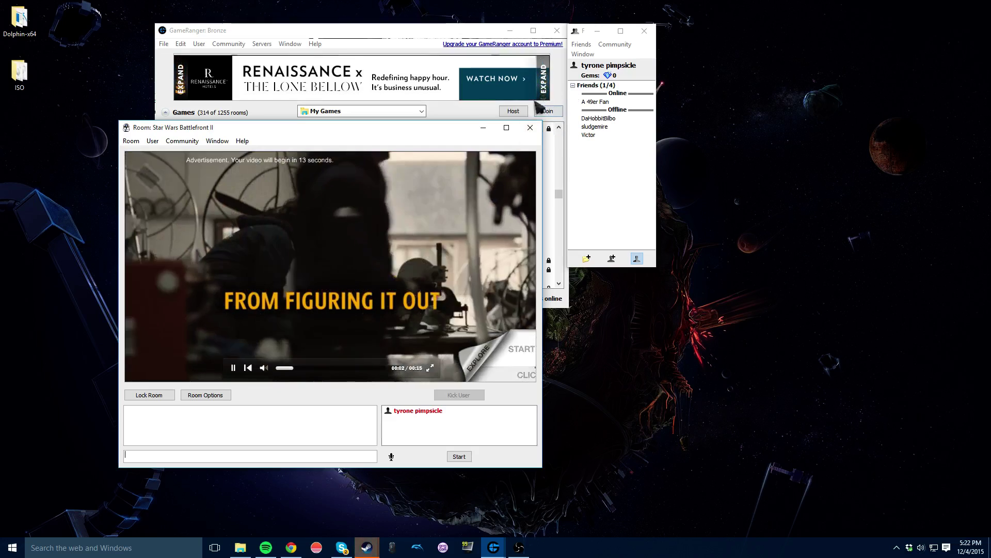
left_click(530, 127)
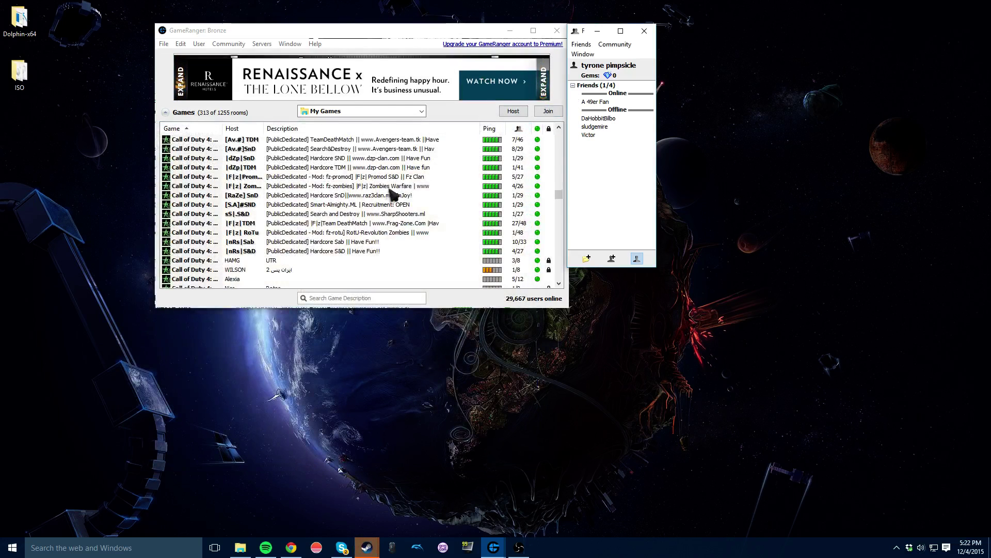
Step: Check the available actions for an offline friend and for the online friend in the friends list
right_click(592, 119)
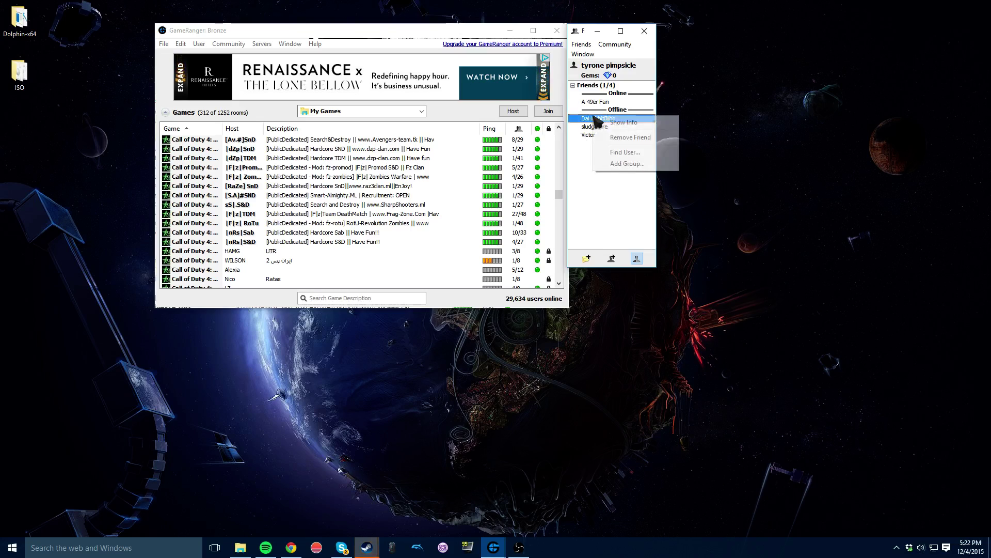
left_click(593, 198)
left_click(599, 102)
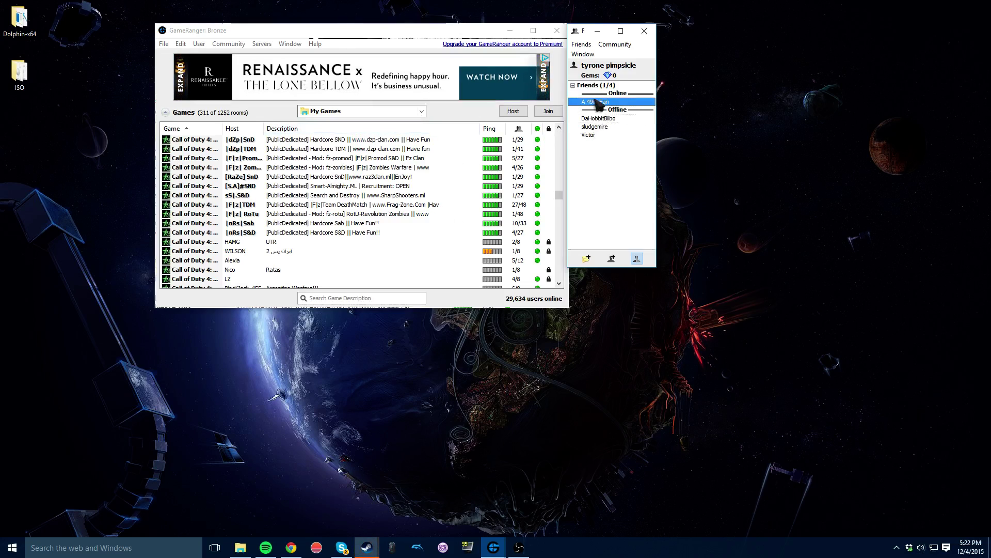
right_click(594, 101)
left_click(600, 180)
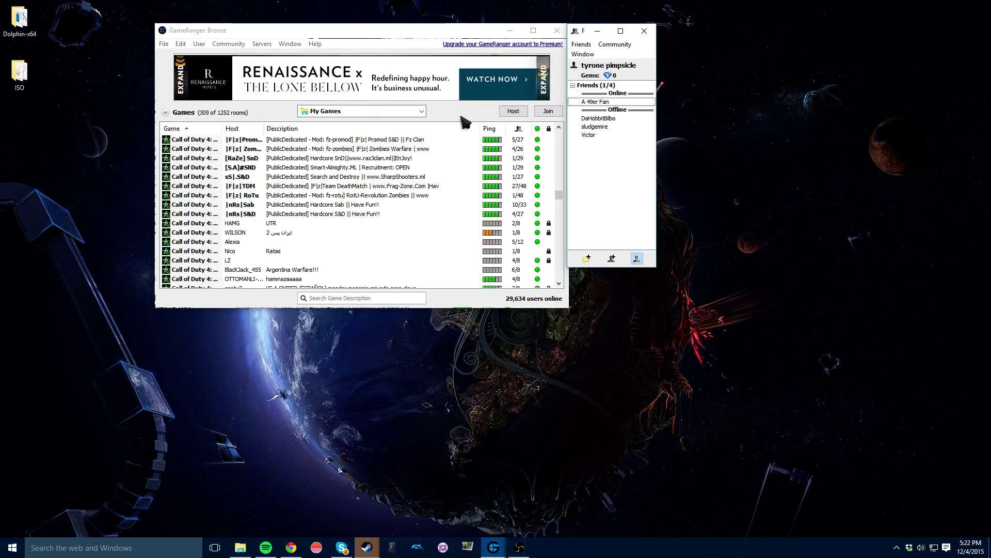
Step: Host a friends-only Star Wars Battlefront II room for 2 players, continuing past the NAT router warning
left_click(514, 110)
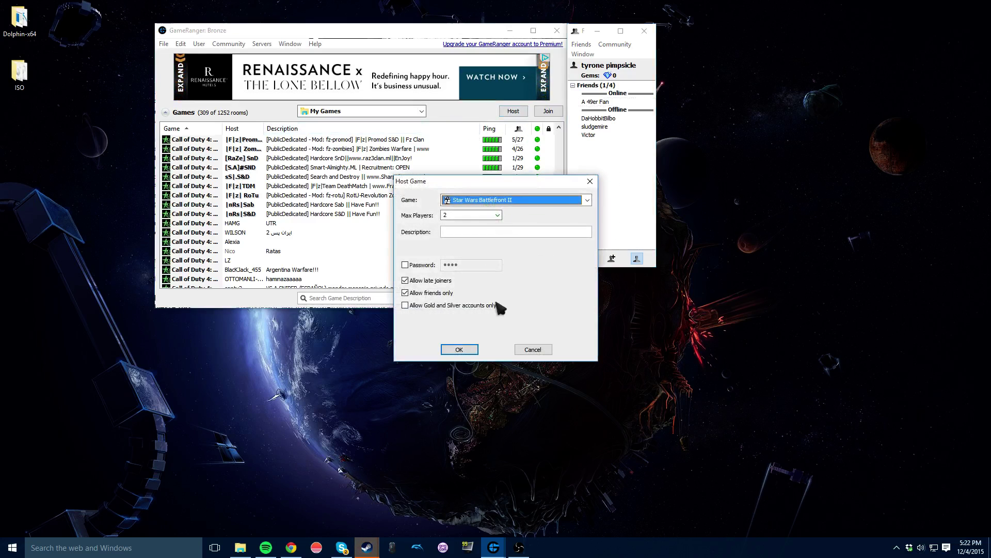
left_click(468, 347)
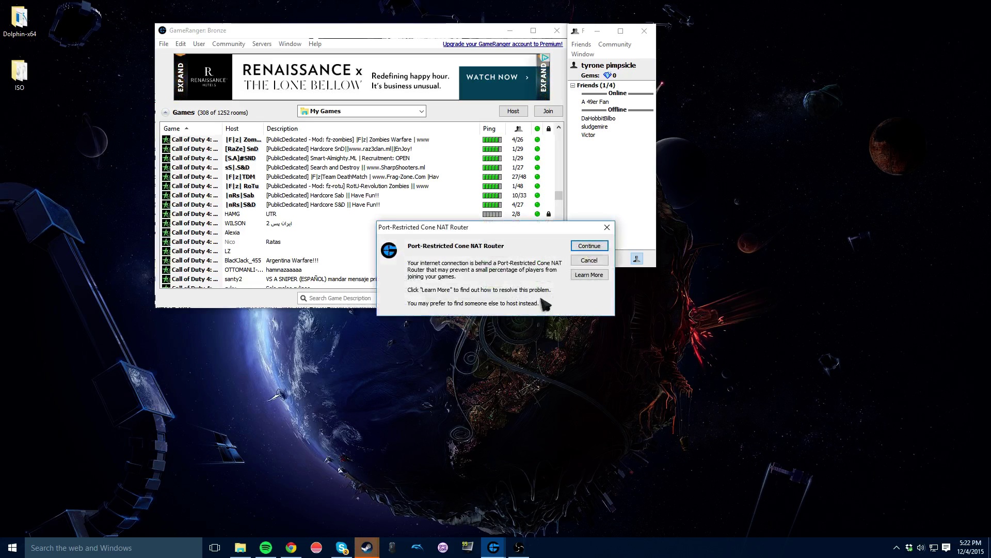
left_click(589, 244)
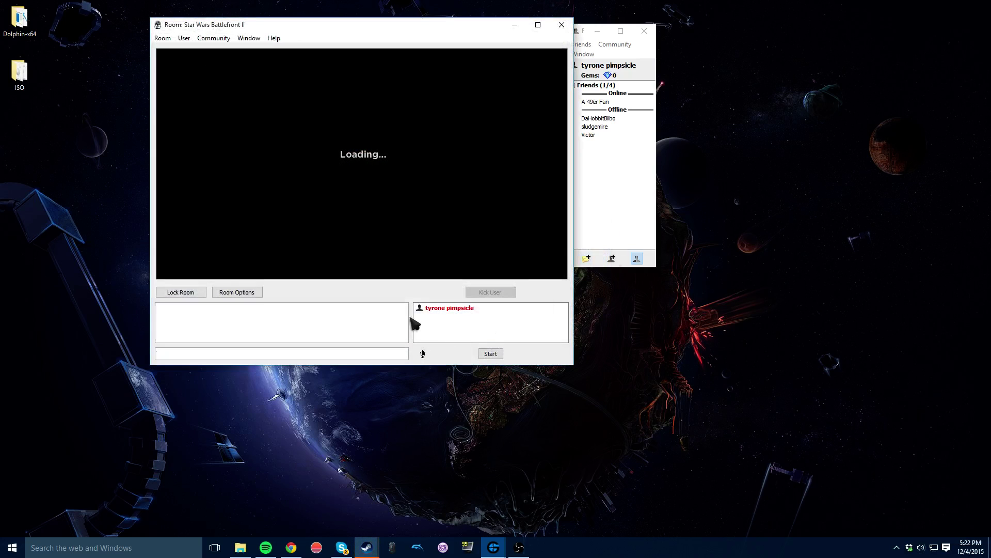
Step: Invite the online friend to the hosted game and close the room
right_click(597, 106)
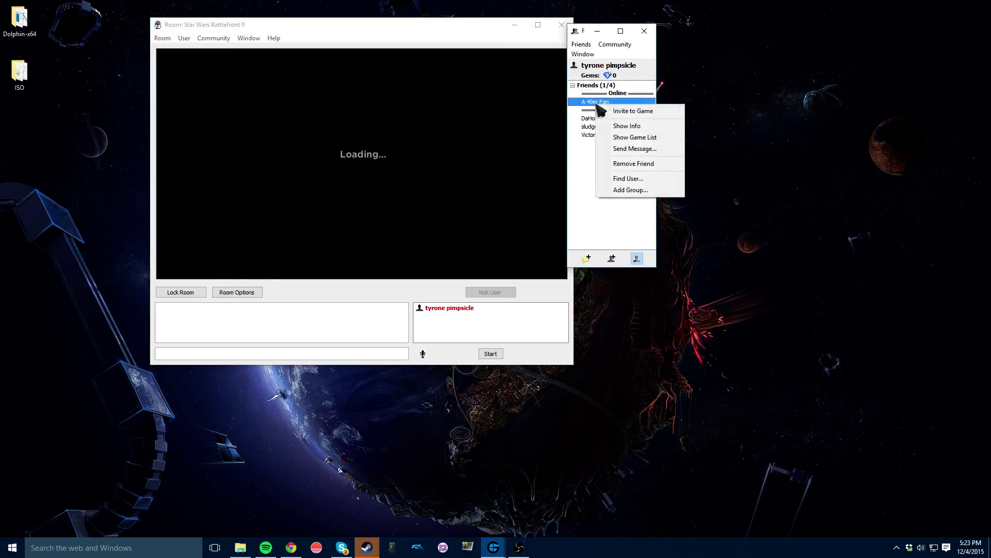
left_click(617, 111)
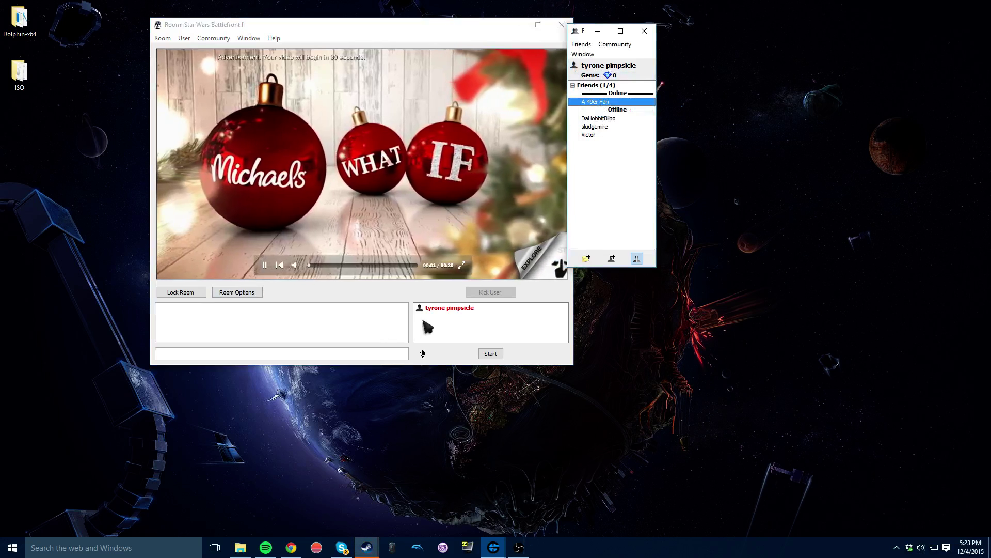
left_click(560, 23)
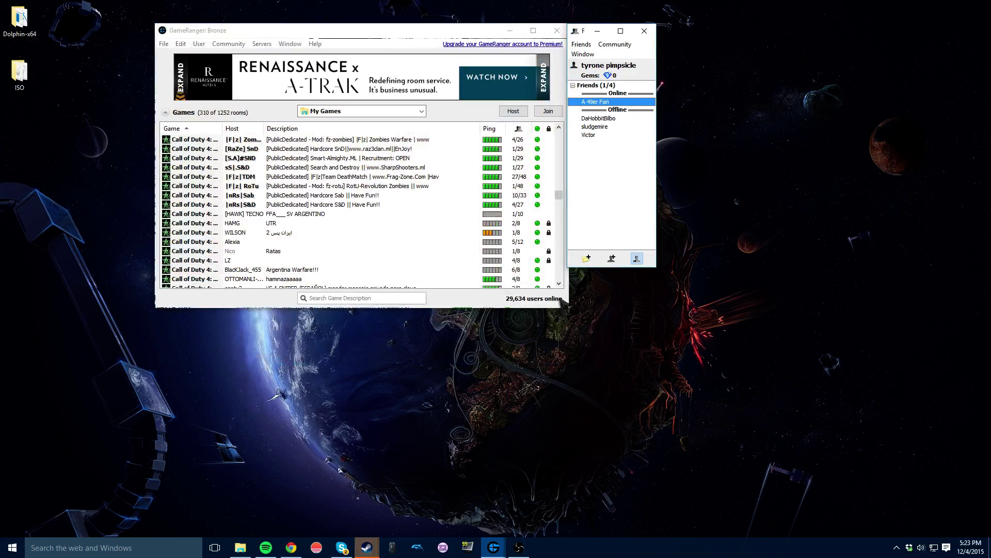
left_click(587, 197)
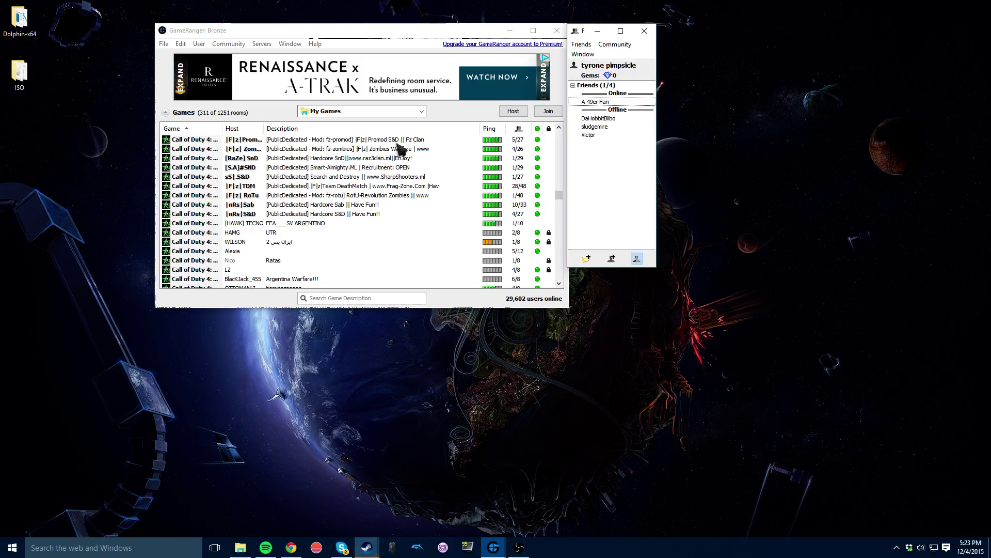
Step: Browse the My Games room list, examining the Borderlands 2, Call of Duty 4, Star Wars Battlefront and Stronghold Crusader rooms
scroll(387, 217, "up", 10)
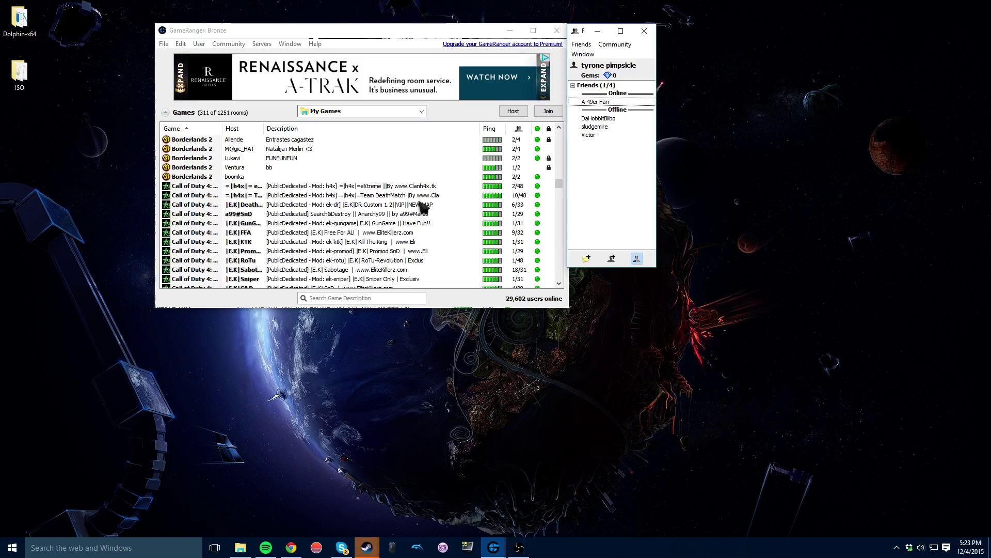
scroll(420, 205, "down", 2)
scroll(420, 205, "down", 20)
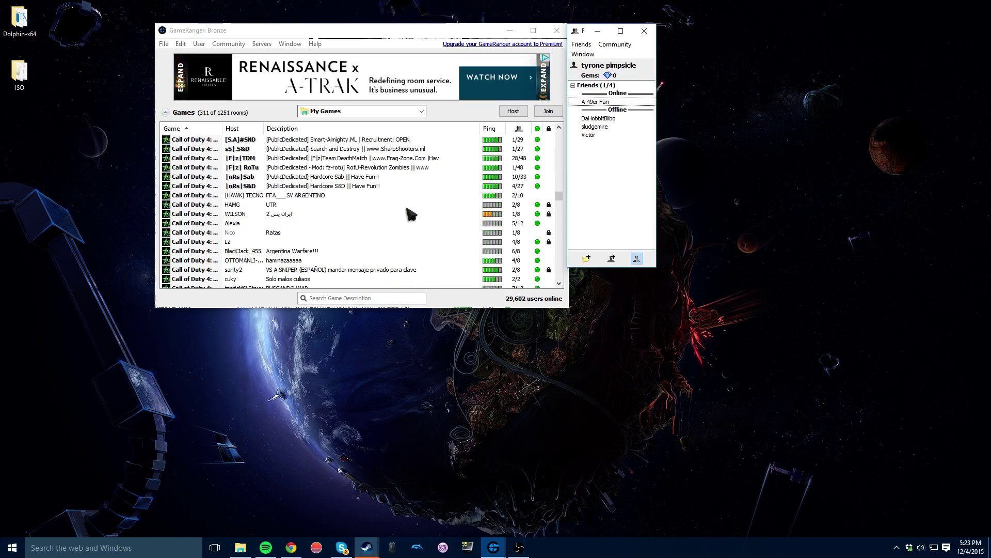
scroll(398, 206, "up", 5)
scroll(382, 200, "down", 10)
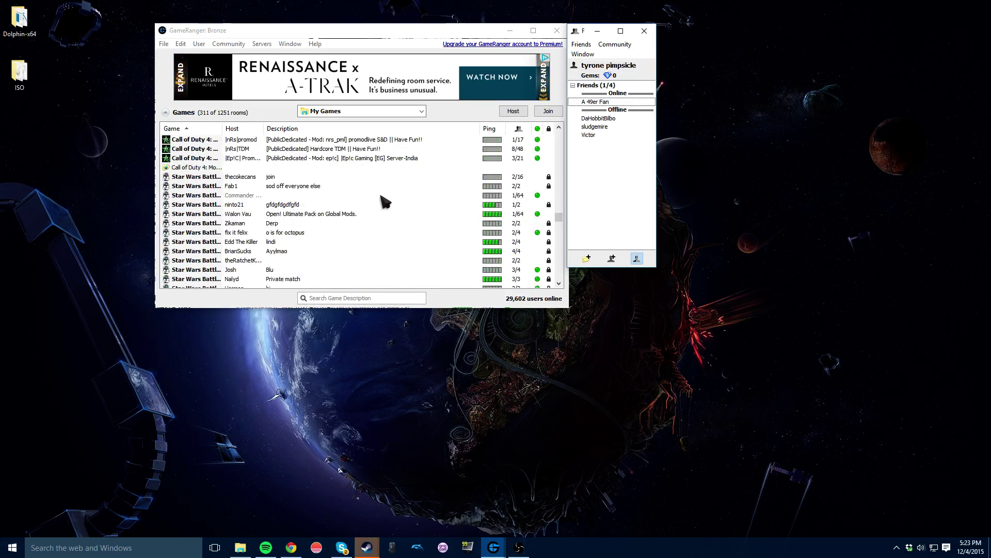
scroll(376, 190, "down", 4)
scroll(376, 192, "up", 8)
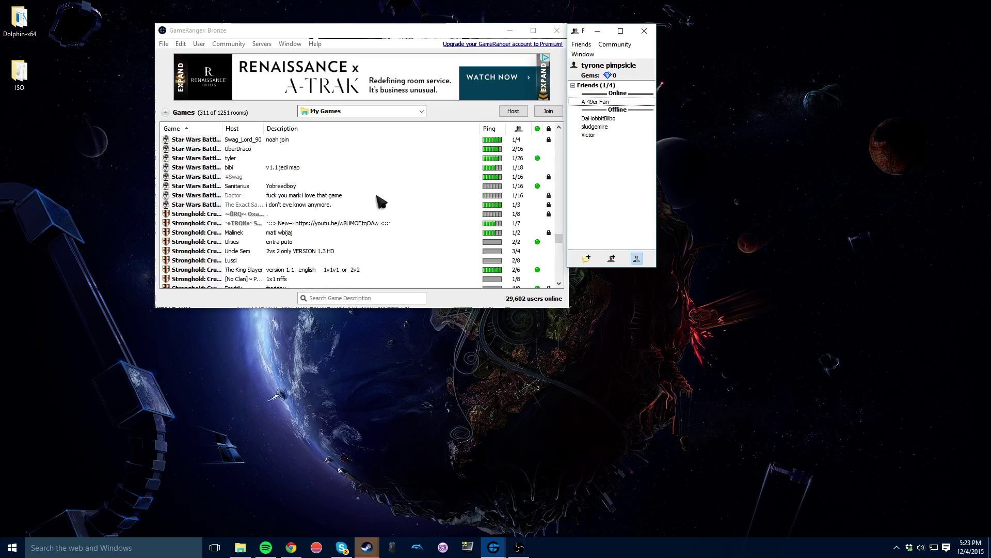
scroll(374, 197, "up", 10)
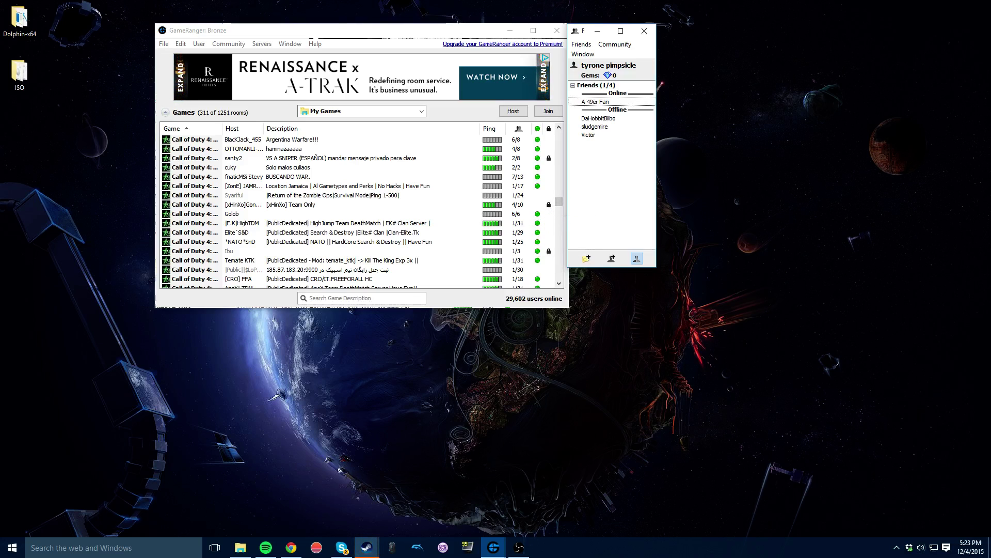
left_click(227, 43)
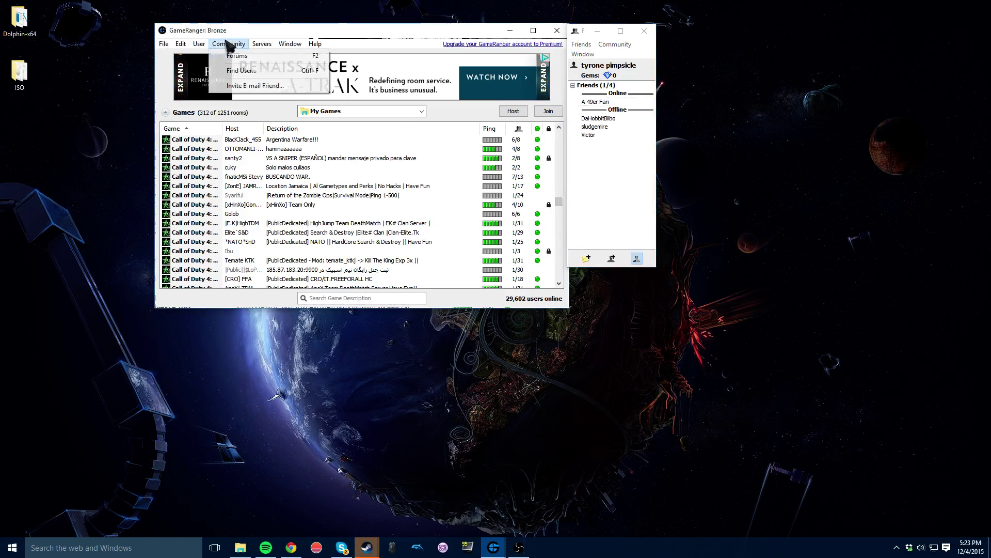
double_click(199, 31)
double_click(222, 9)
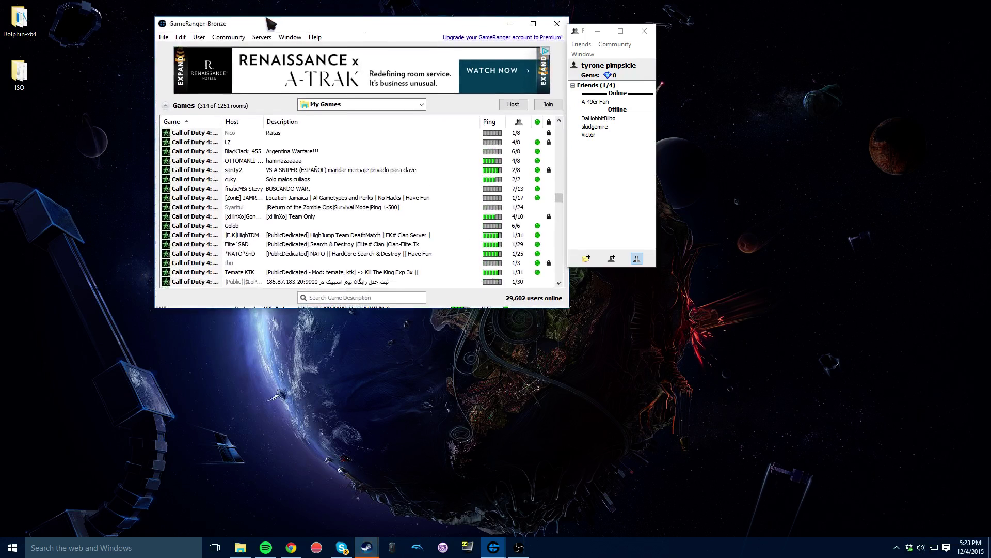